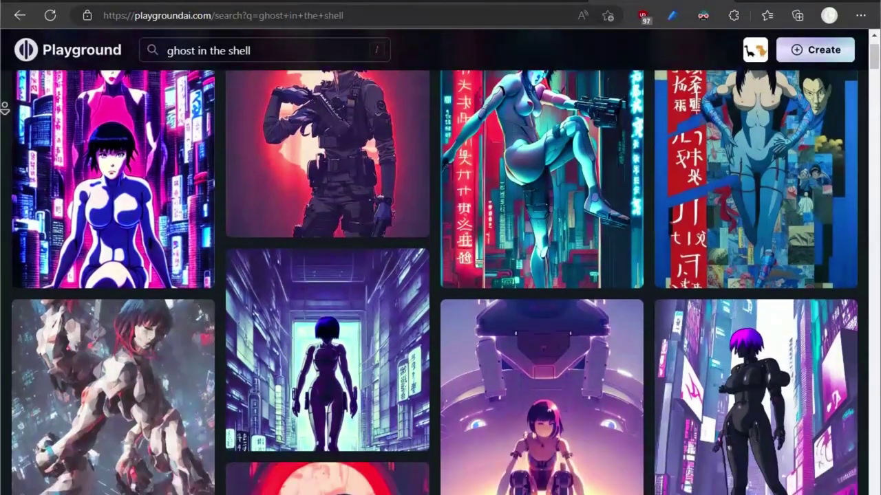
scroll(441, 282, "down", 1)
scroll(440, 283, "down", 2)
scroll(440, 282, "down", 1)
scroll(440, 282, "down", 1)
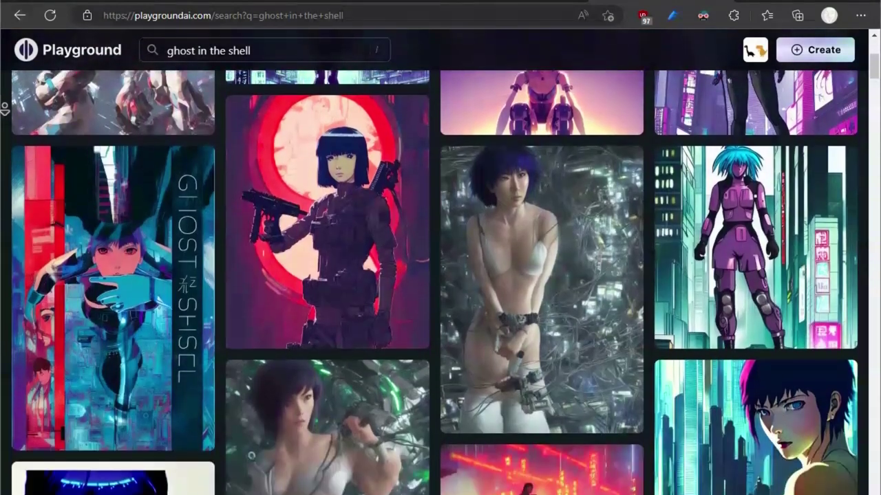
scroll(440, 282, "down", 1)
scroll(440, 282, "down", 1)
scroll(441, 283, "down", 1)
scroll(441, 282, "down", 1)
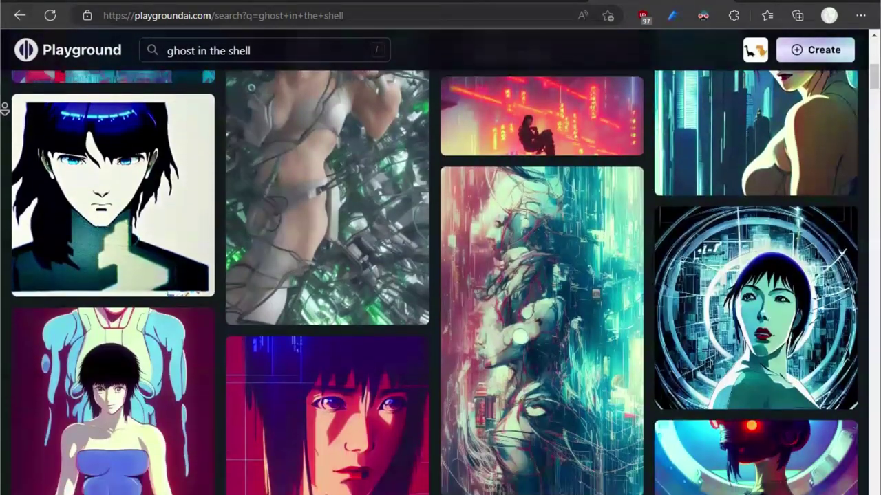
scroll(441, 282, "down", 1)
scroll(440, 282, "down", 1)
scroll(441, 282, "down", 1)
scroll(440, 283, "down", 1)
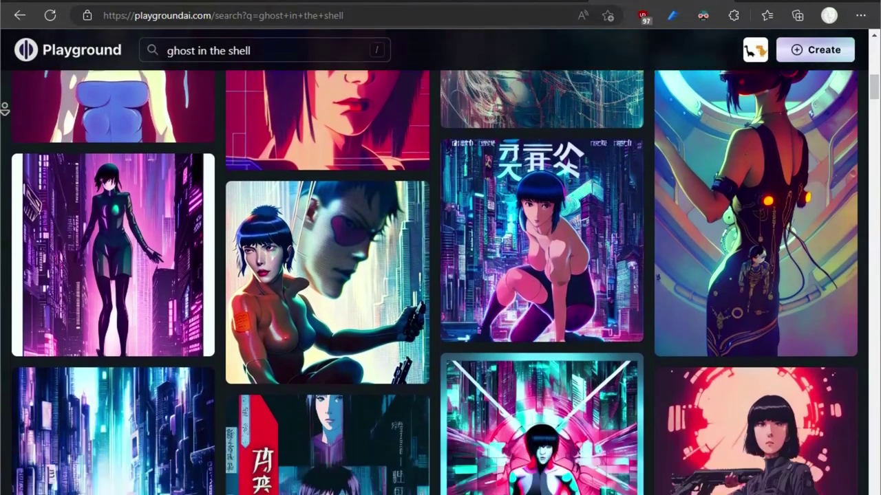
scroll(440, 282, "down", 1)
scroll(440, 282, "down", 1)
scroll(440, 282, "down", 1)
scroll(440, 282, "down", 1)
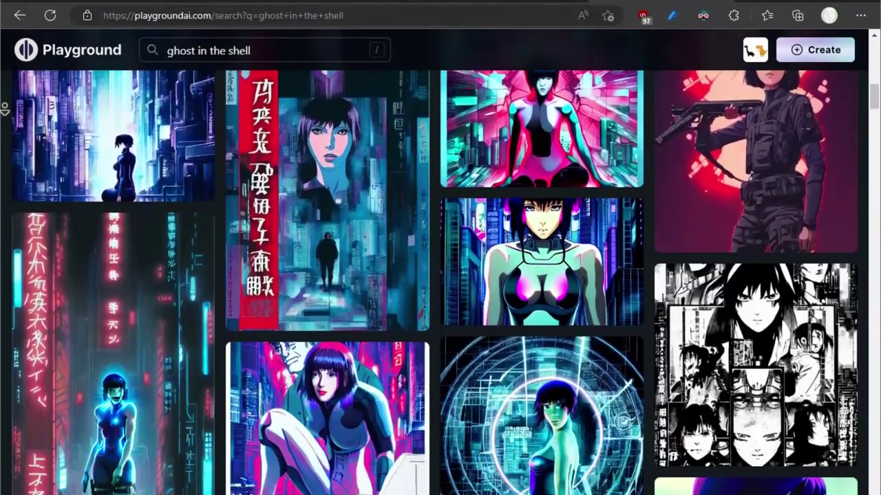